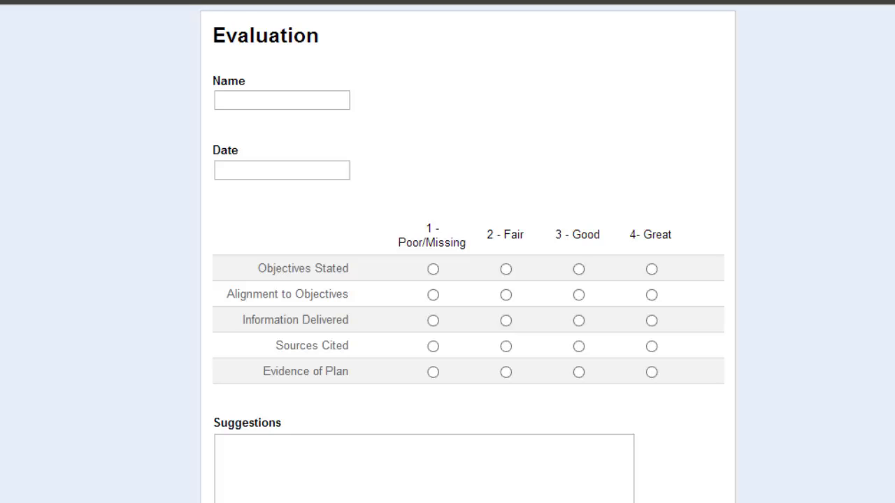
# Step: Look over the live Evaluation form's questions and the spreadsheet that collects its responses
pyautogui.scroll(-5, 468, 265)
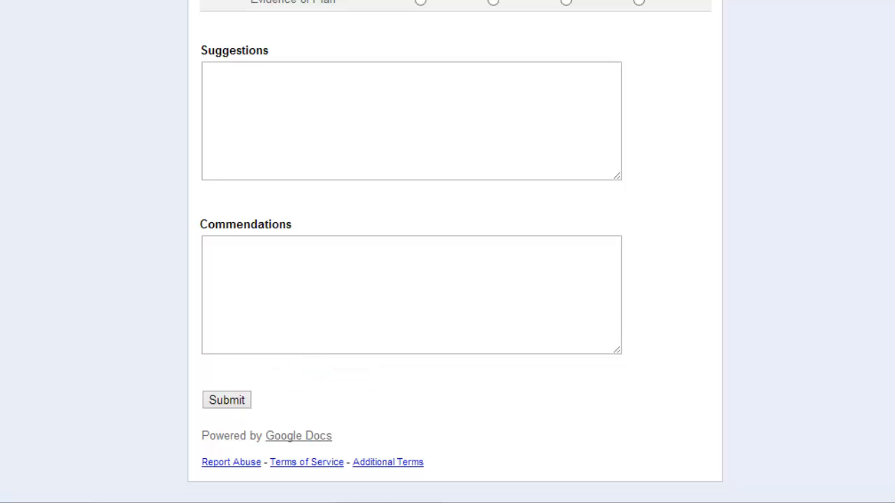
pyautogui.scroll(2, 455, 252)
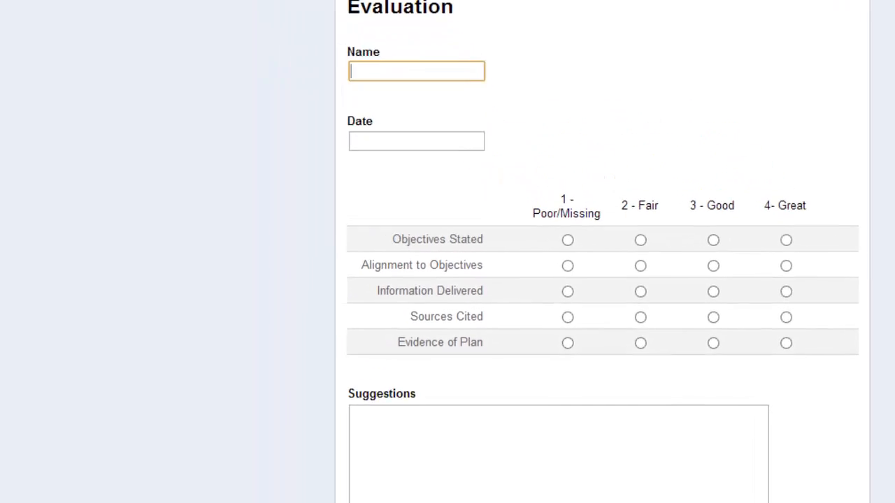
pyautogui.click(448, 0)
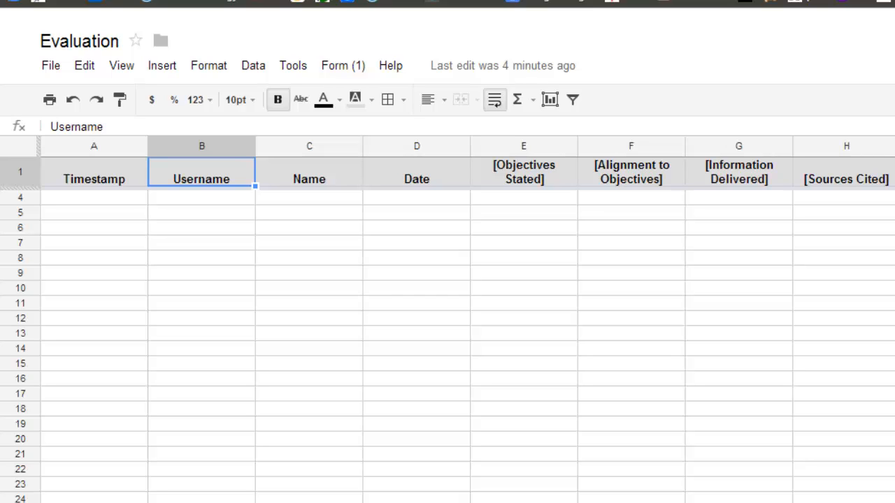
pyautogui.click(448, 0)
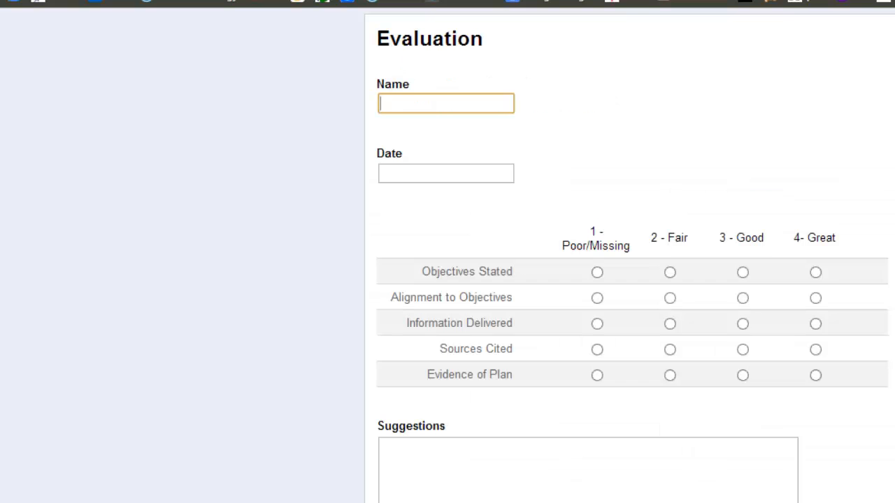
# Step: Open the Evaluation spreadsheet from Google Drive and bring up its form for editing
pyautogui.click(448, 0)
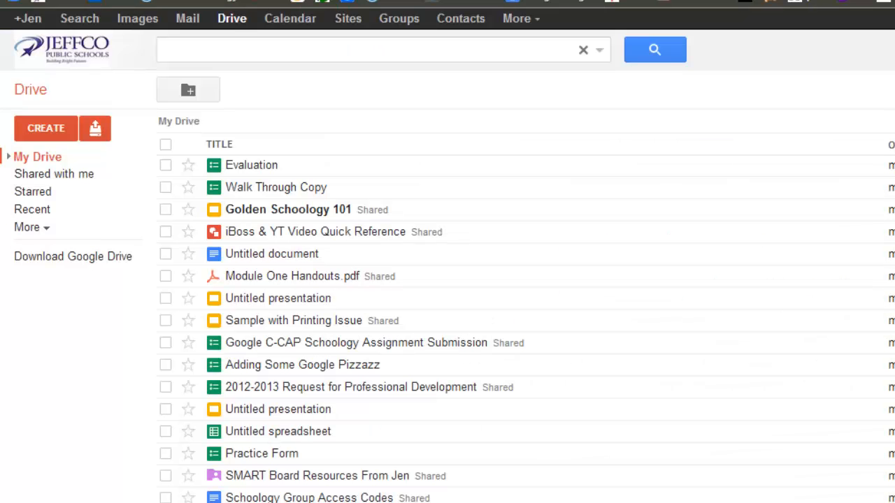
pyautogui.click(263, 168)
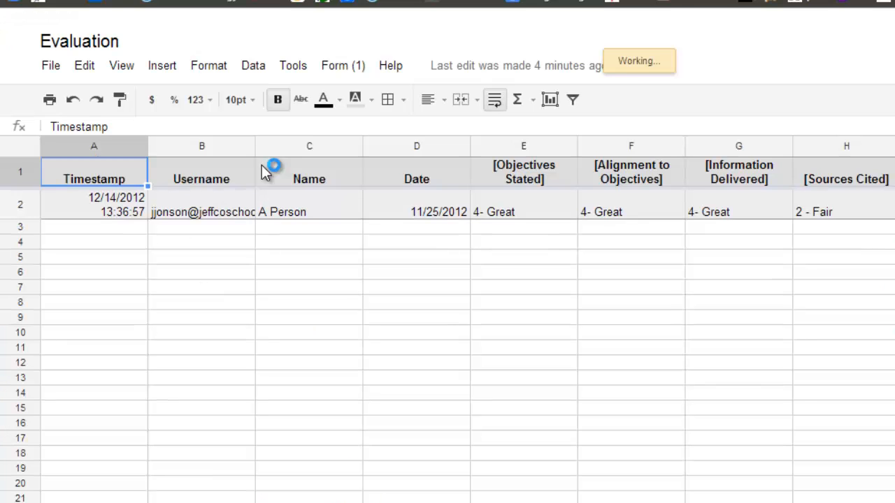
pyautogui.click(329, 70)
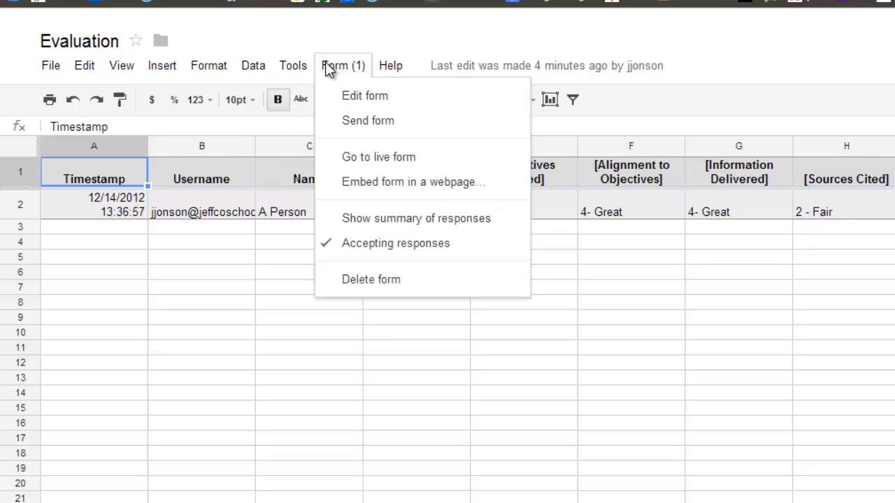
pyautogui.click(352, 100)
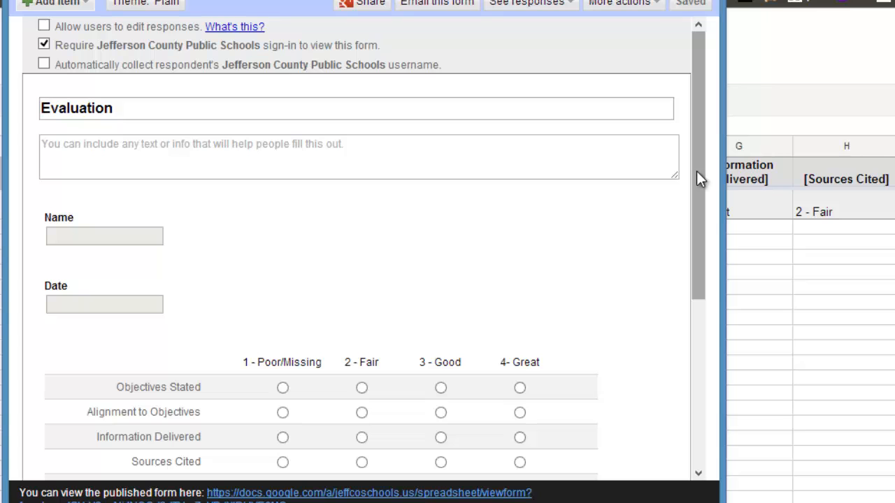
# Step: Enable automatic collection of the respondent's Jefferson County Public Schools username and save the form
pyautogui.scroll(-1, 695, 175)
pyautogui.scroll(1, 695, 168)
pyautogui.click(43, 65)
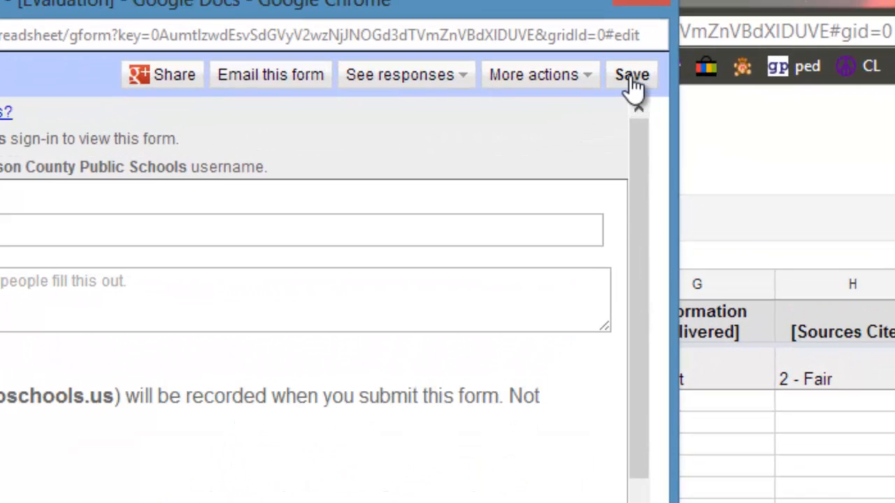
pyautogui.click(633, 78)
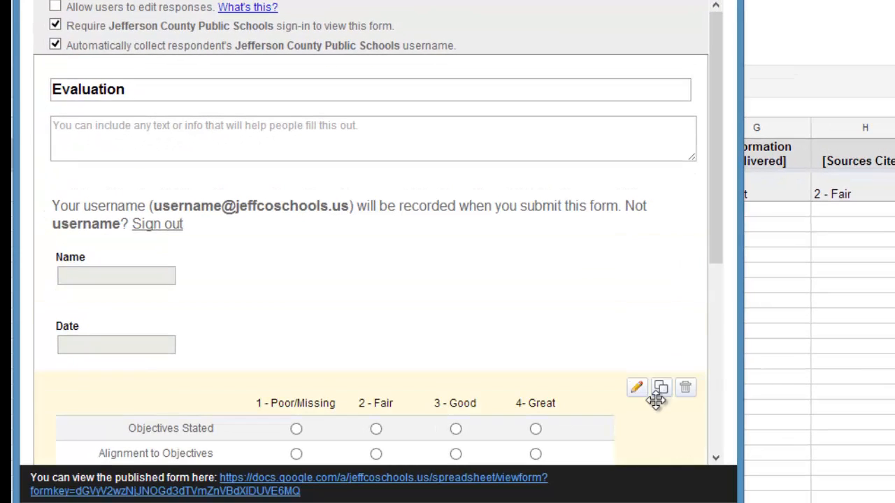
# Step: Open the published Evaluation form and go to its option for sending respondents a copy of their responses
pyautogui.moveTo(718, 230); pyautogui.dragTo(715, 292)
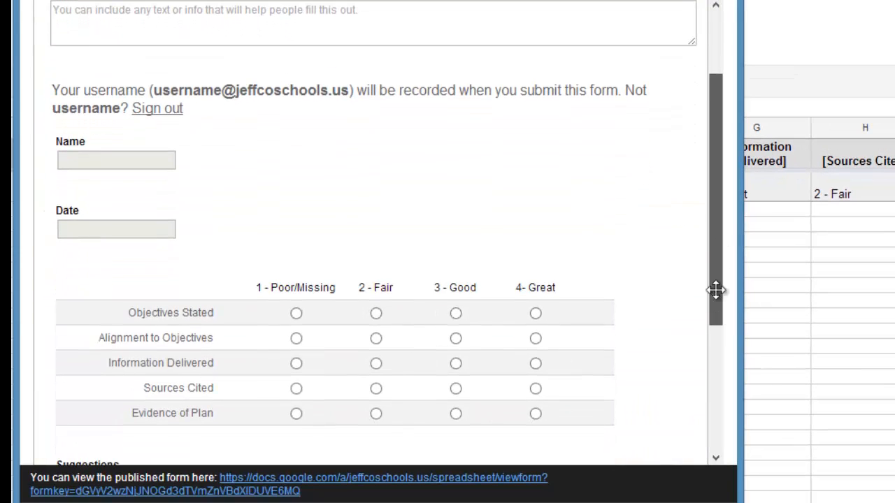
pyautogui.click(254, 480)
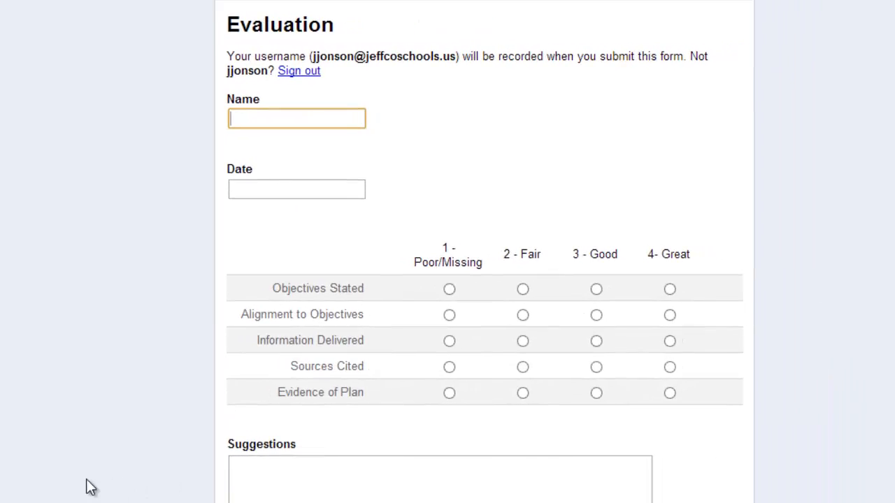
pyautogui.scroll(-4, 435, 372)
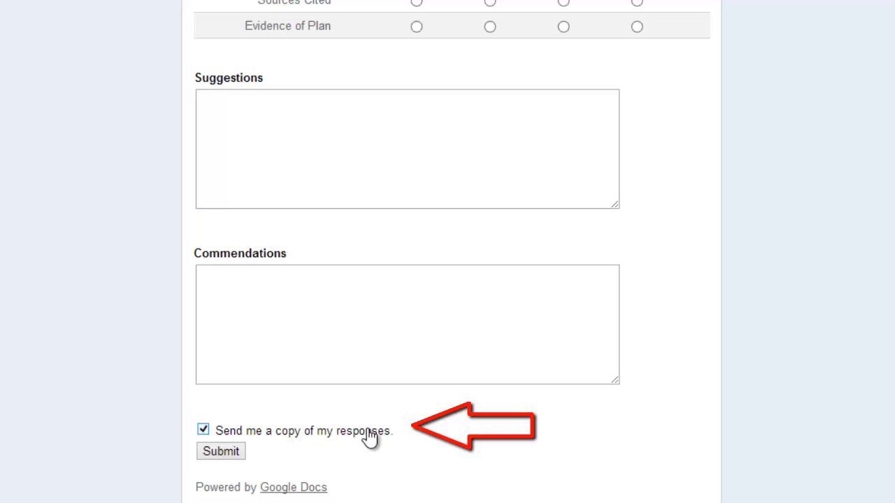
# Step: Fill in the date Nov 25, ratings, suggestion "diversity of resources" and commendation "pacing & plan were excellent", then submit with a copy of the responses requested
pyautogui.scroll(3, 369, 434)
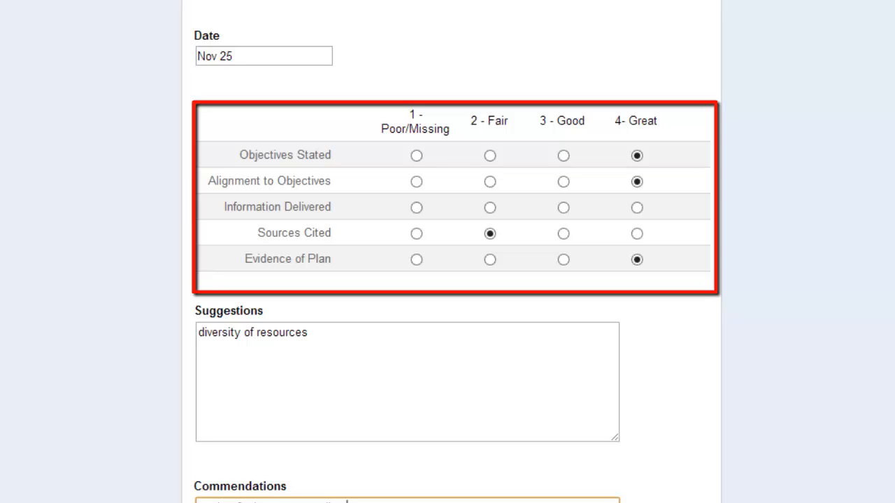
pyautogui.scroll(-2, 451, 251)
pyautogui.scroll(-1, 447, 252)
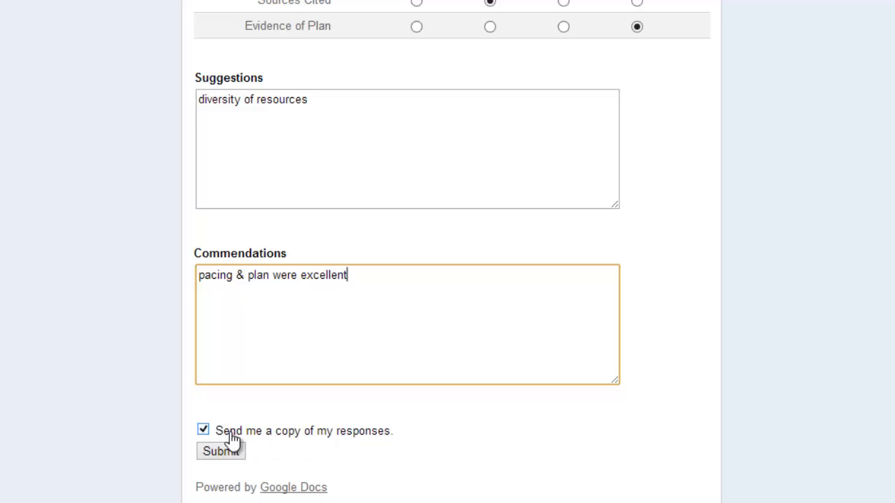
pyautogui.click(223, 454)
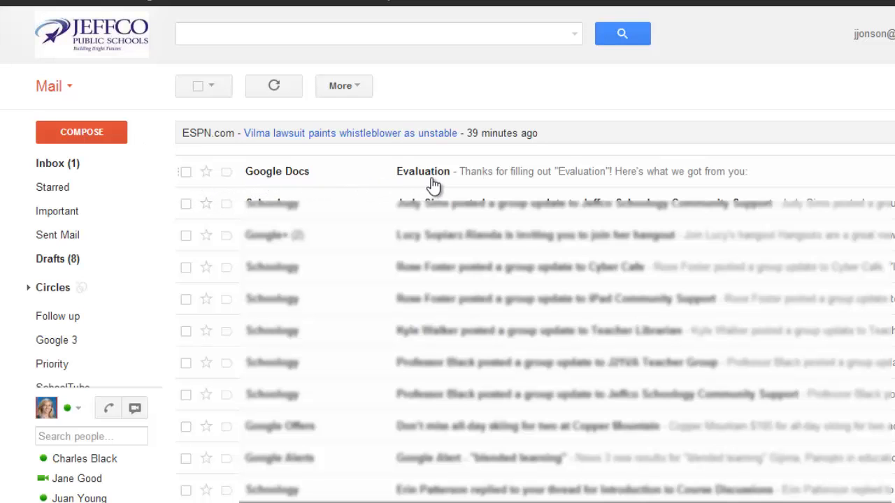
# Step: Open the Evaluation e-mail from Google Docs in Gmail and review the copy of the submitted responses
pyautogui.click(607, 180)
pyautogui.scroll(-3, 453, 257)
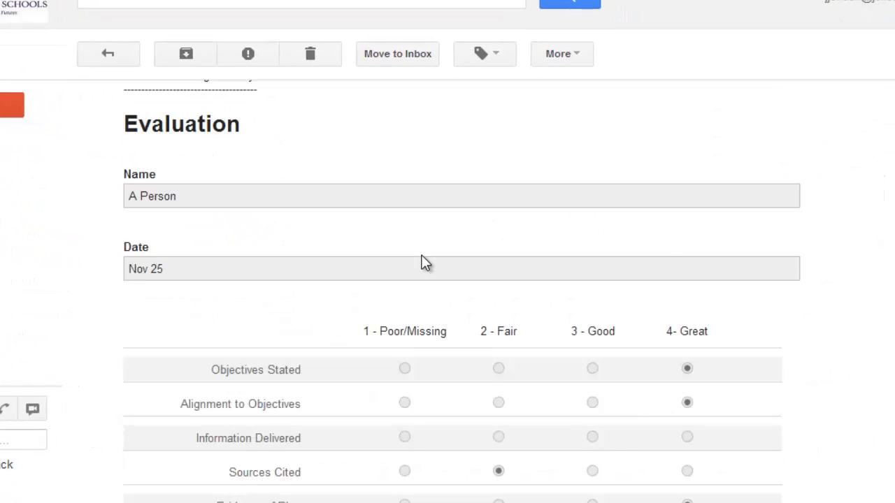
pyautogui.scroll(-5, 483, 370)
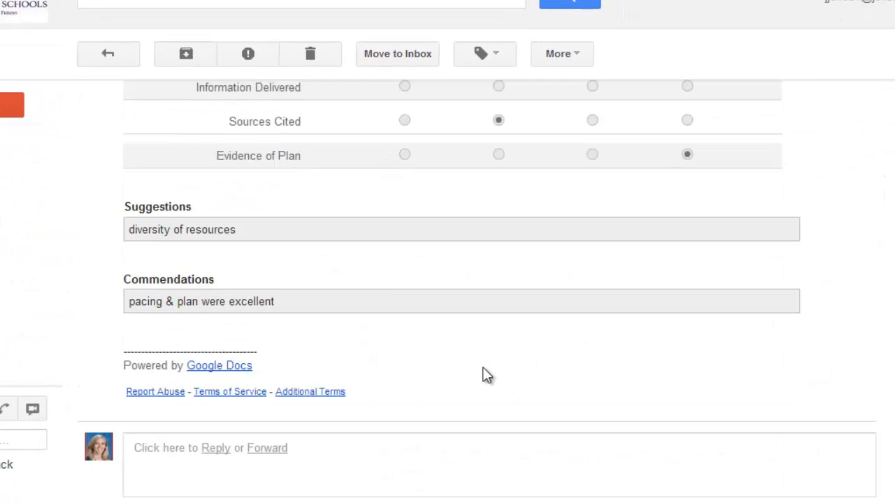
pyautogui.scroll(8, 488, 375)
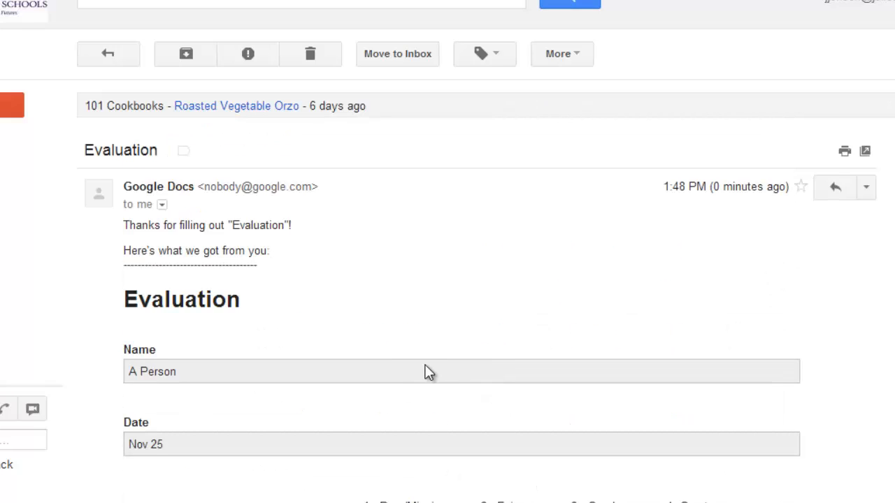
pyautogui.scroll(-4, 425, 365)
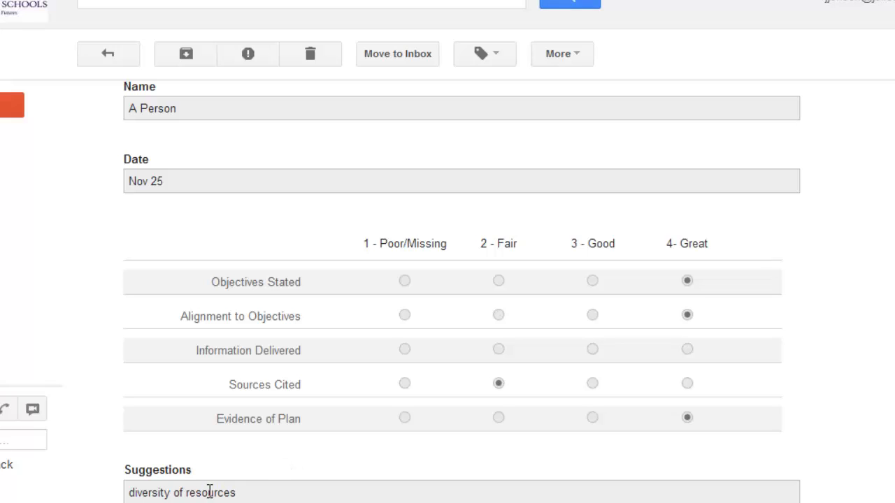
pyautogui.scroll(4, 432, 438)
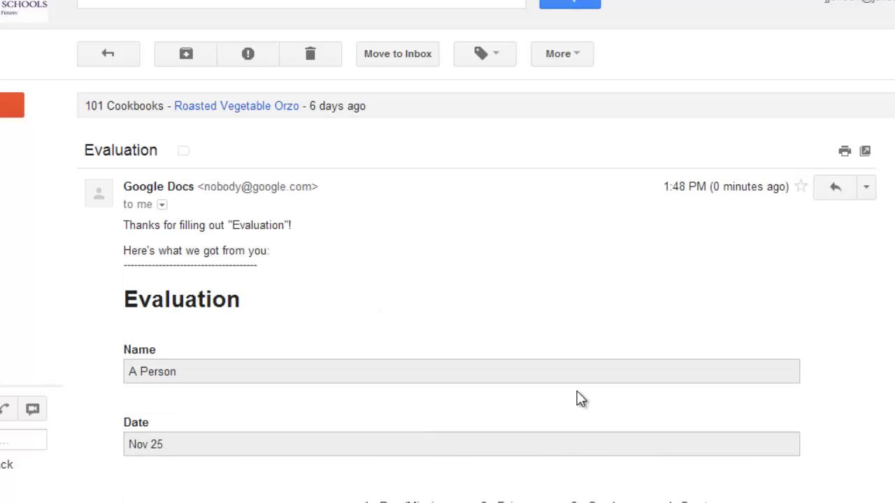
# Step: Start forwarding the Evaluation e-mail and remove the "Fwd:" prefix from its subject
pyautogui.click(866, 187)
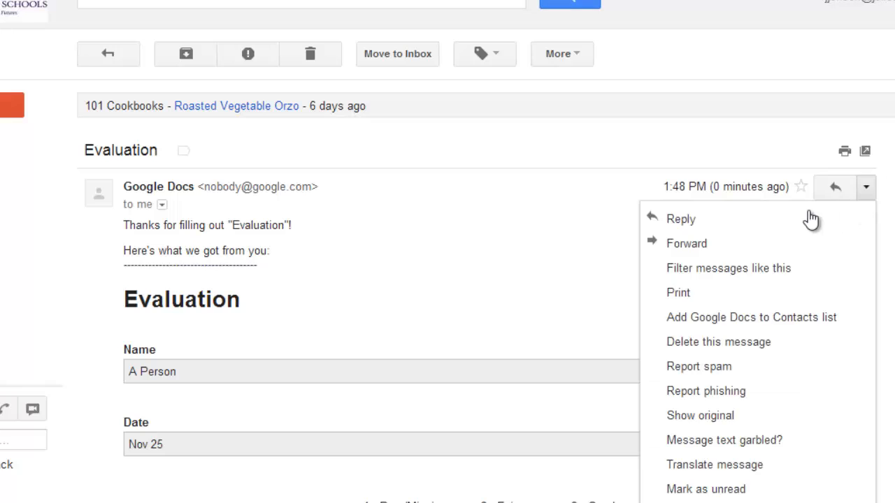
pyautogui.click(701, 250)
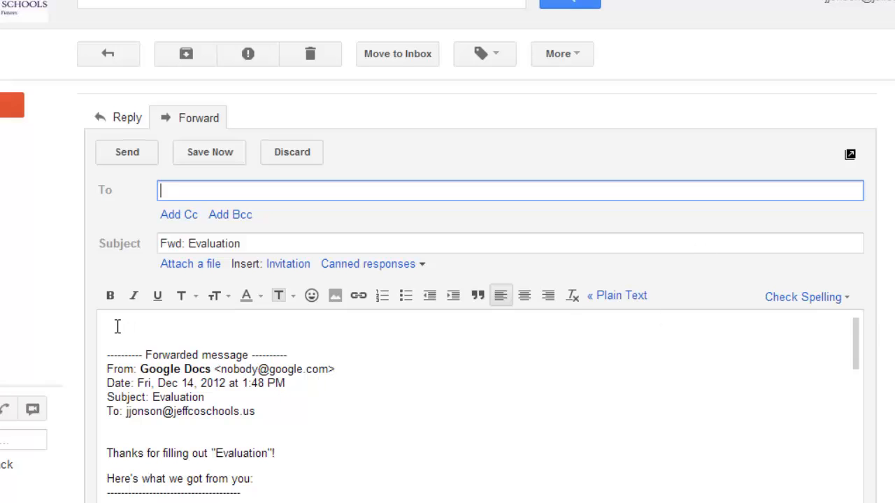
pyautogui.moveTo(185, 243); pyautogui.dragTo(159, 246)
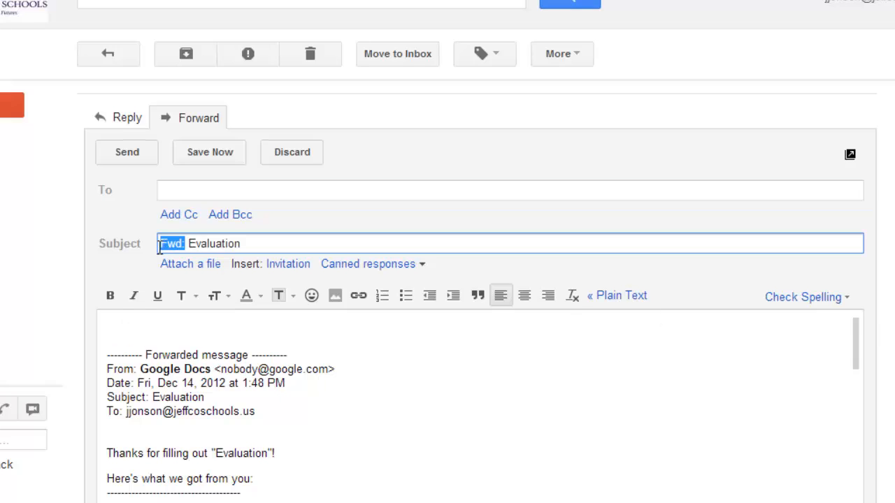
pyautogui.press('BackSpace')
pyautogui.click(226, 244)
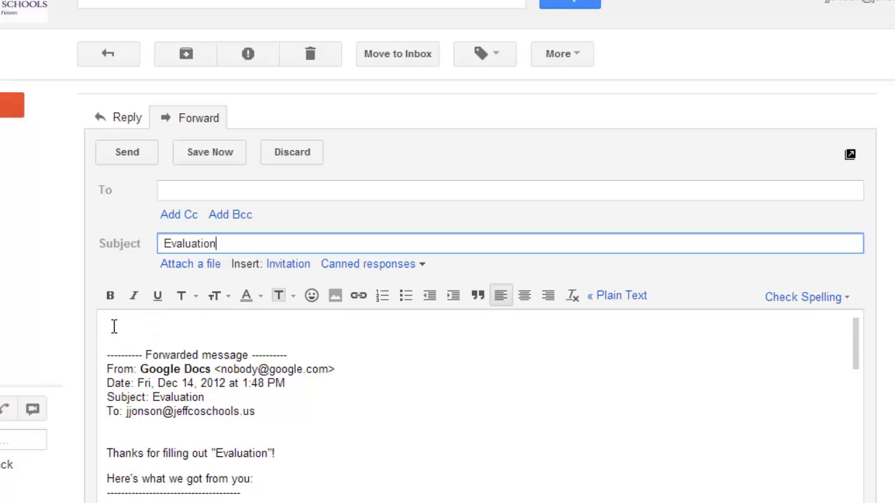
# Step: Delete the forwarded-message header, thank-you text and blank space above the Evaluation heading in the message body
pyautogui.moveTo(114, 327); pyautogui.dragTo(253, 494)
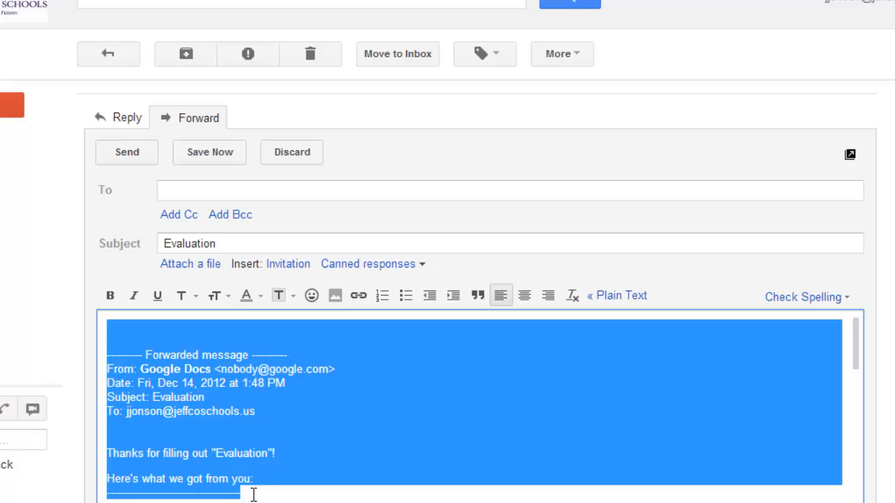
pyautogui.press('BackSpace')
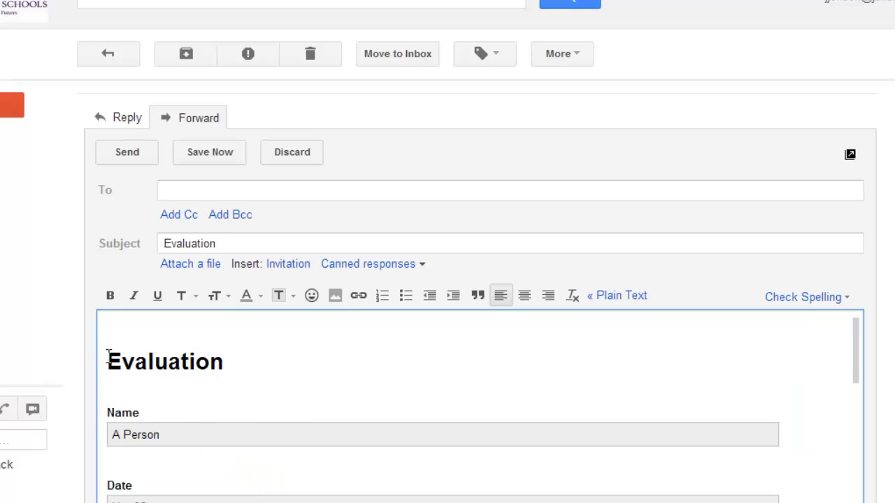
pyautogui.press('BackSpace')
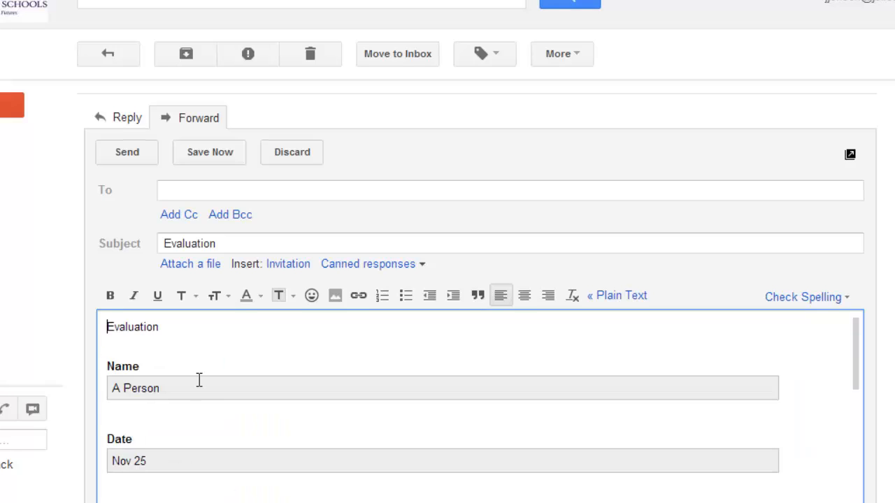
# Step: Reword the suggestion as "Include more diversity in your resources" and add the recipient's e-mail address from the suggested contacts
pyautogui.scroll(-10, 316, 405)
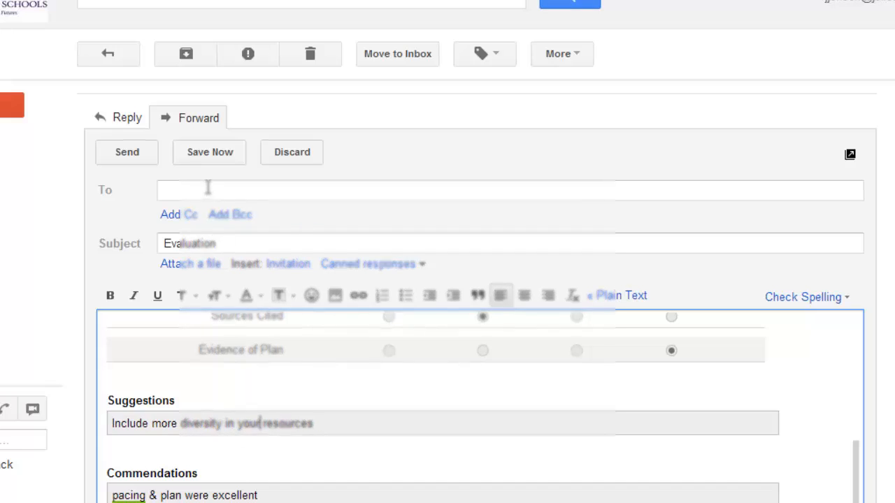
pyautogui.click(207, 189)
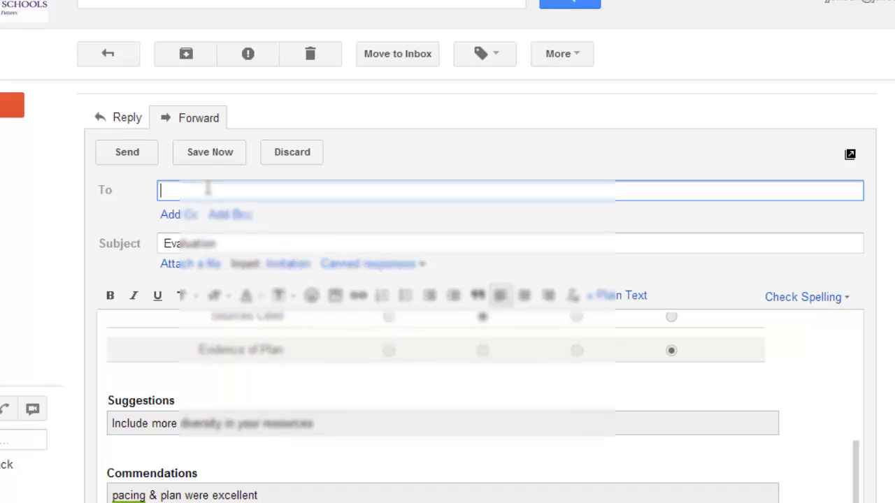
pyautogui.write('sa')
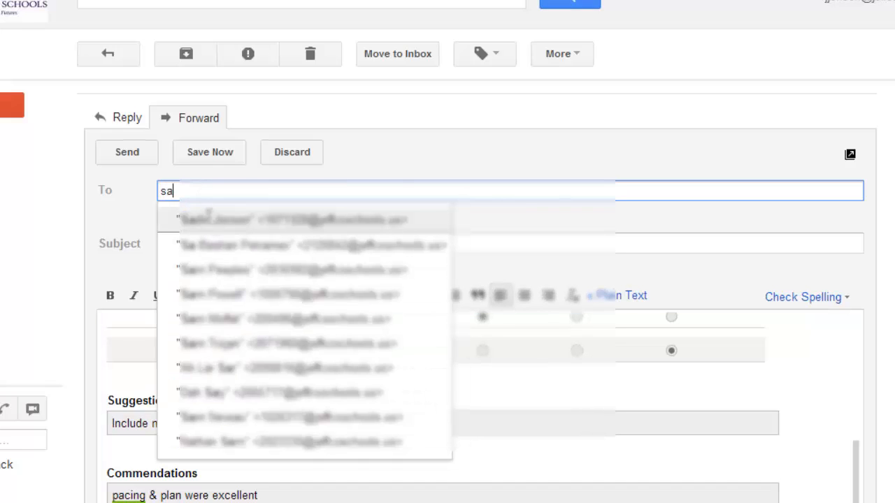
pyautogui.click(209, 214)
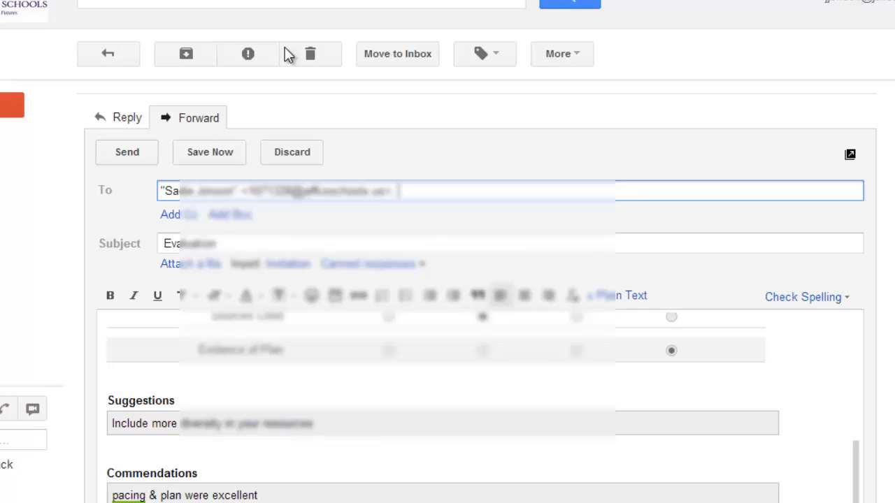